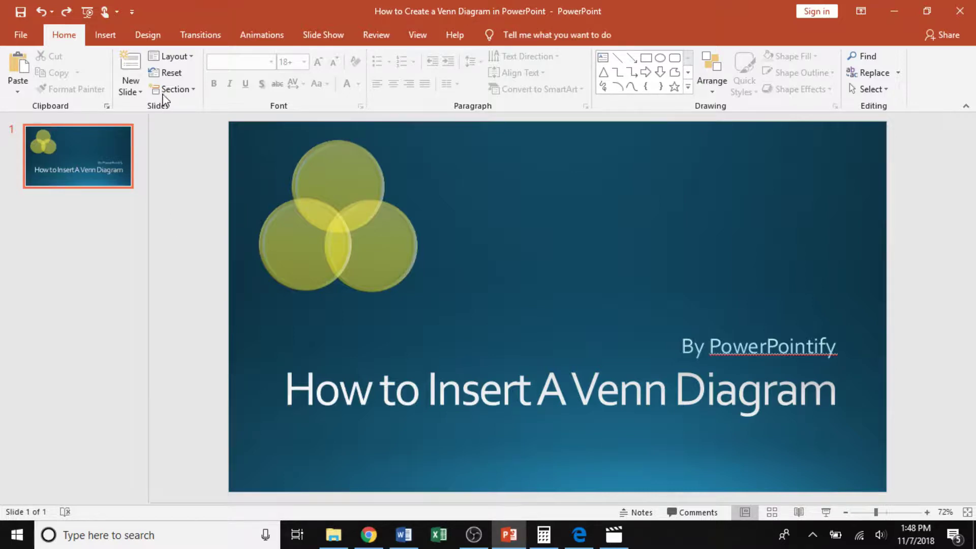
Add a Blank-layout slide after the title slide from the New Slide layouts.
{"action": "left_click", "coordinate": [138, 92]}
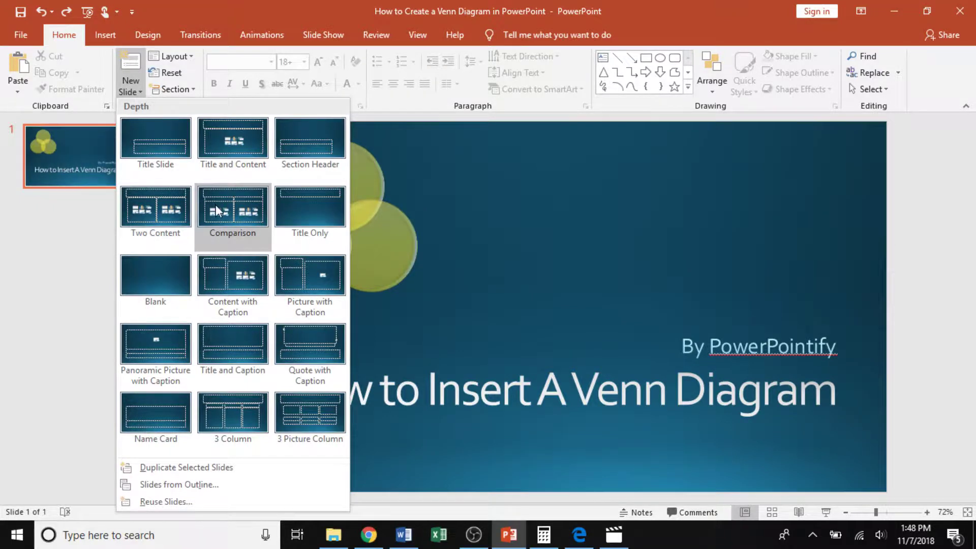
{"action": "left_click", "coordinate": [172, 288]}
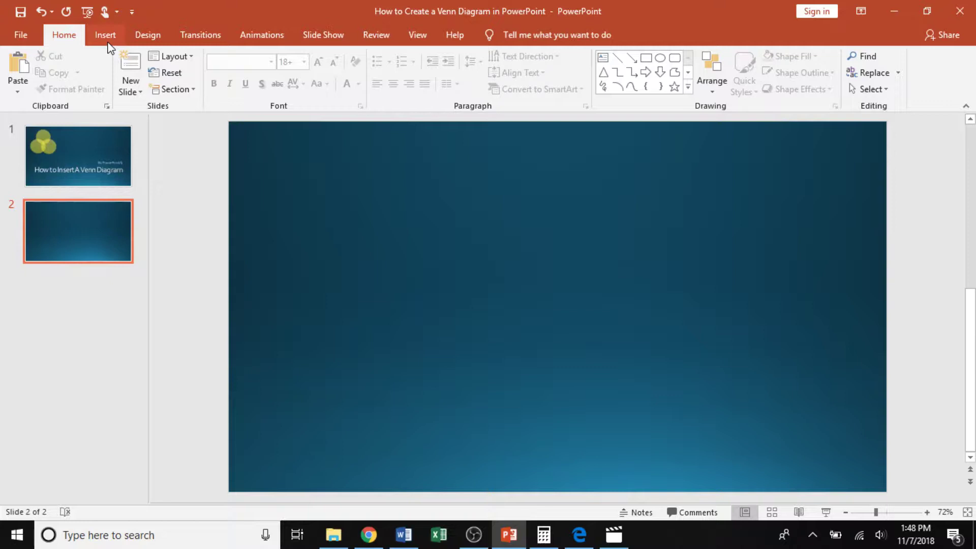
In the SmartArt gallery's Relationship category, select the Basic Venn graphic.
{"action": "left_click", "coordinate": [107, 35]}
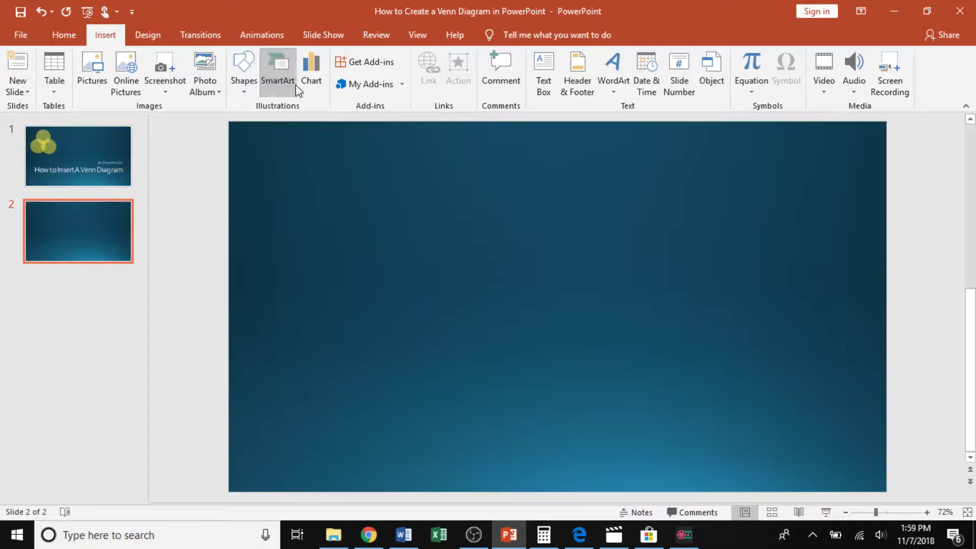
{"action": "left_click", "coordinate": [277, 77]}
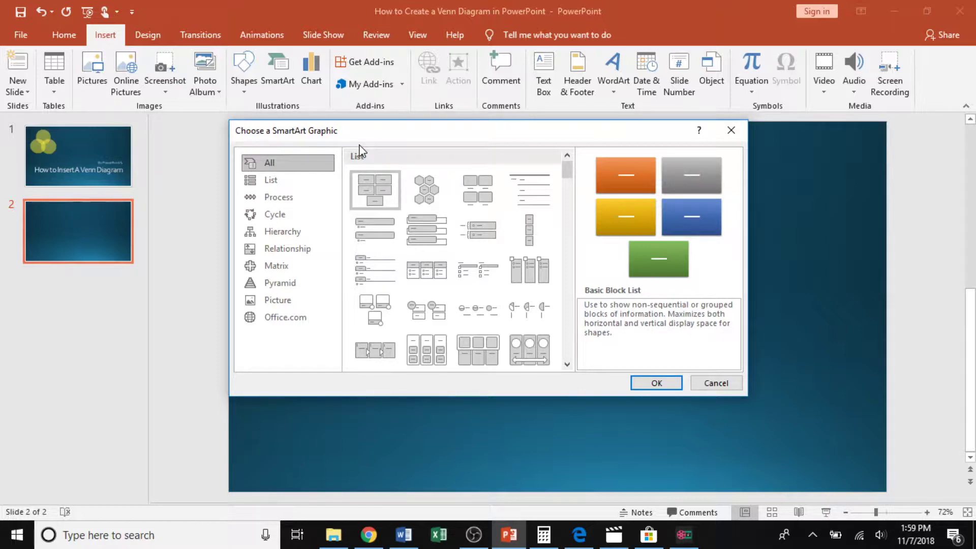
{"action": "left_click", "coordinate": [300, 249]}
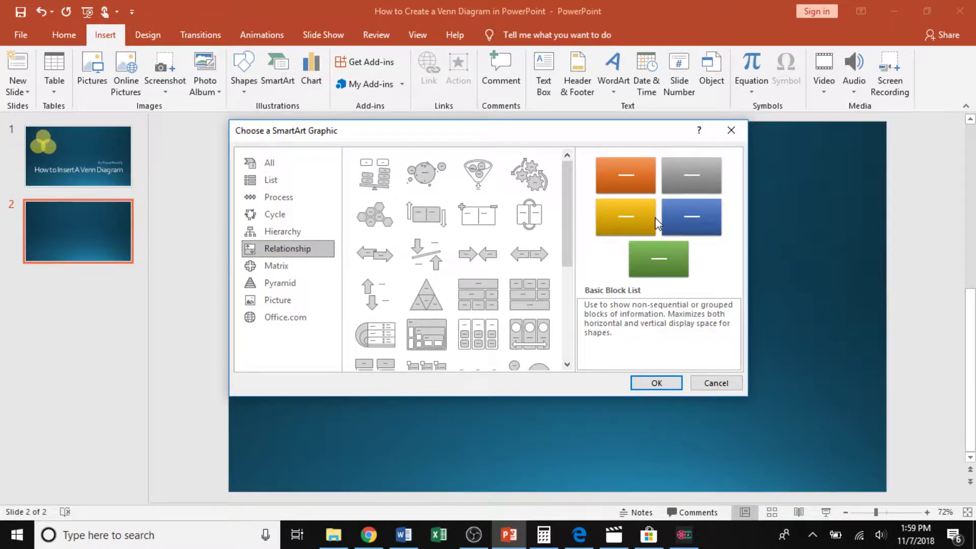
{"action": "left_click_drag", "start_coordinate": [572, 194], "coordinate": [562, 297]}
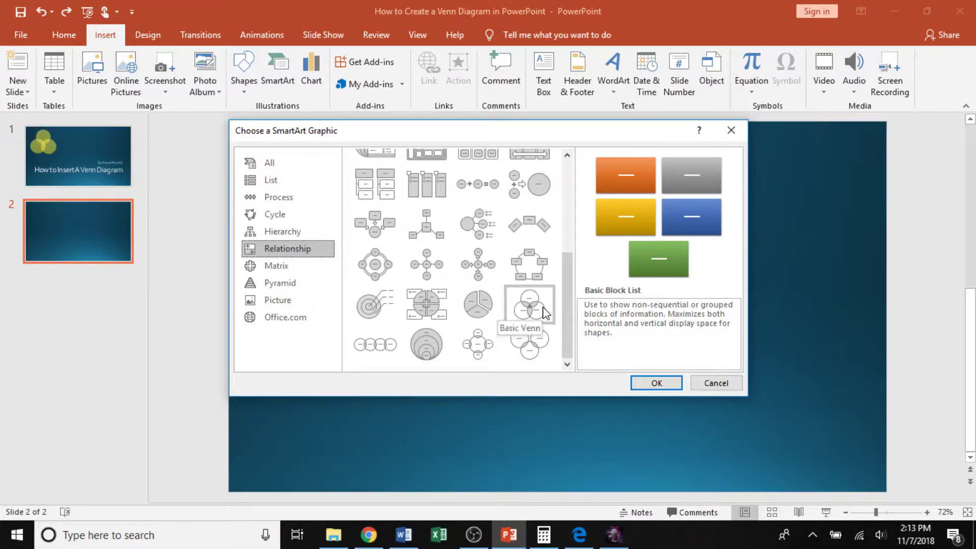
{"action": "left_click", "coordinate": [546, 312]}
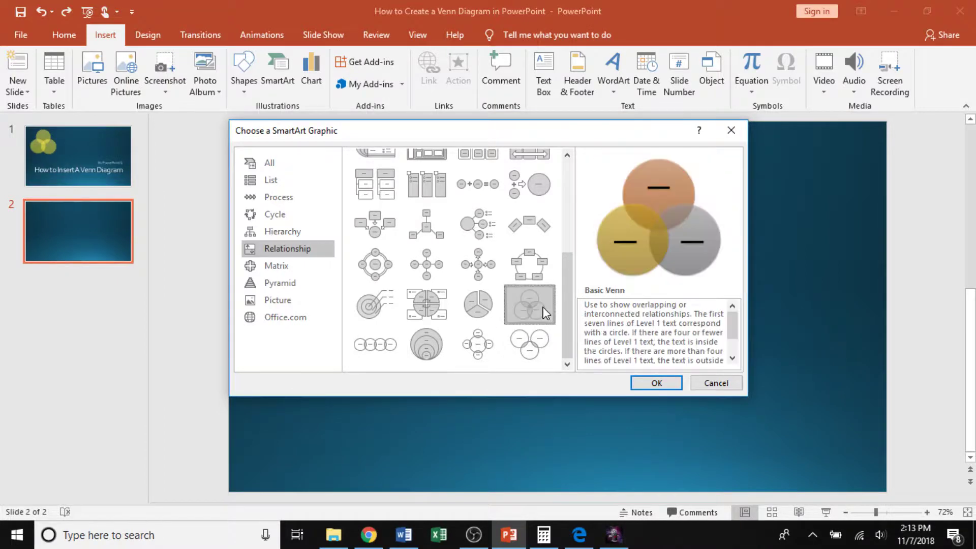
Insert Basic Venn on slide 2 and label its circles Pen, Pencil and Marker, fixing the 'Marketr' typo.
{"action": "left_click", "coordinate": [657, 383]}
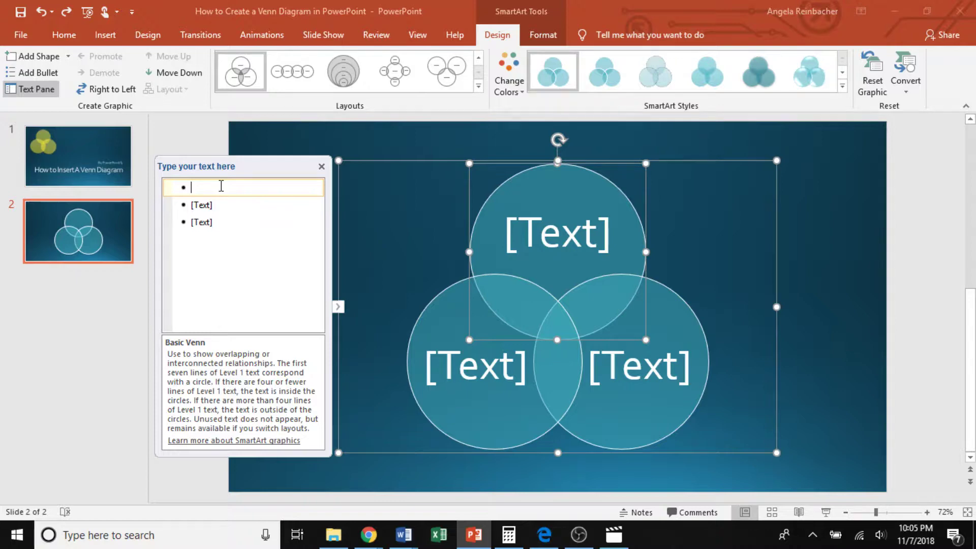
{"action": "type", "text": "Pen"}
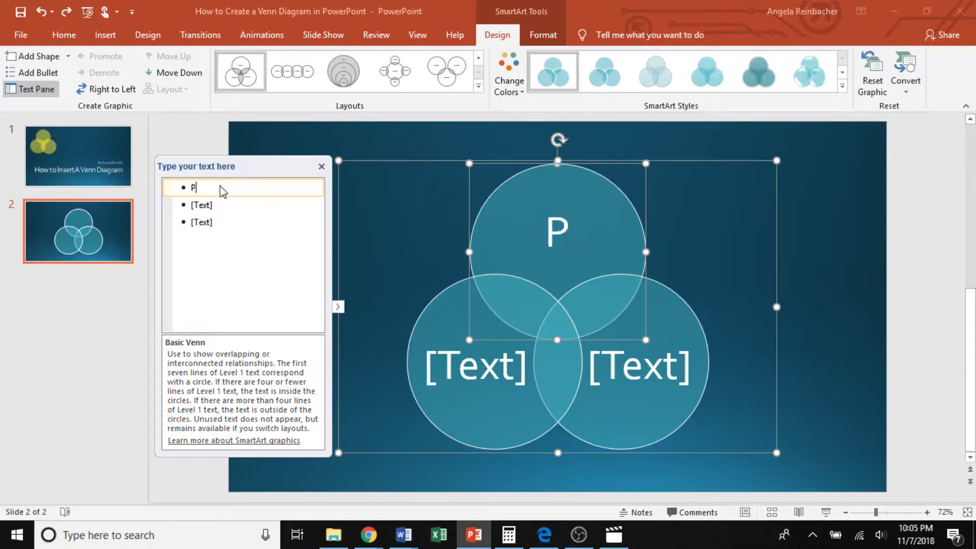
{"action": "left_click", "coordinate": [210, 204]}
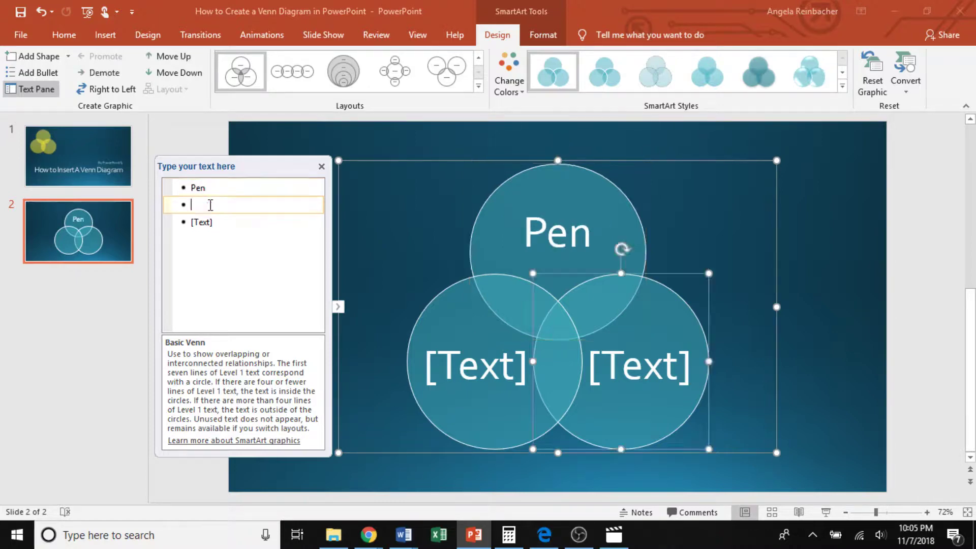
{"action": "type", "text": "Pencil"}
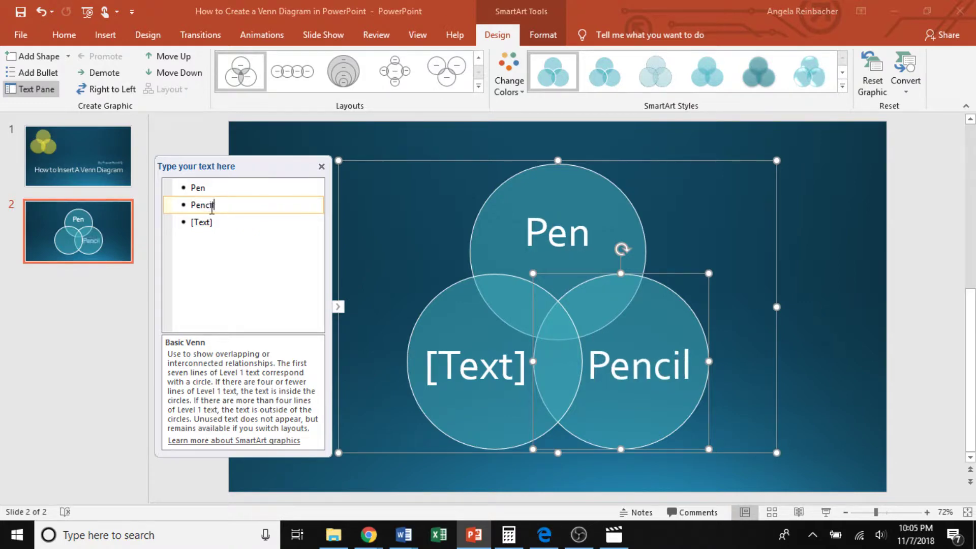
{"action": "left_click", "coordinate": [216, 221]}
{"action": "type", "text": "Marketr"}
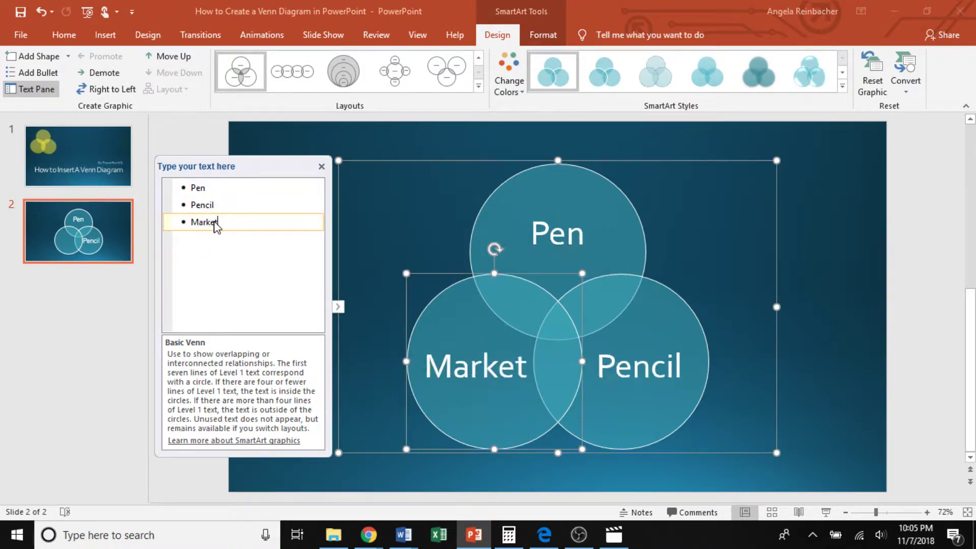
{"action": "key", "text": "BackSpace"}
{"action": "key", "text": "BackSpace"}
{"action": "type", "text": "r"}
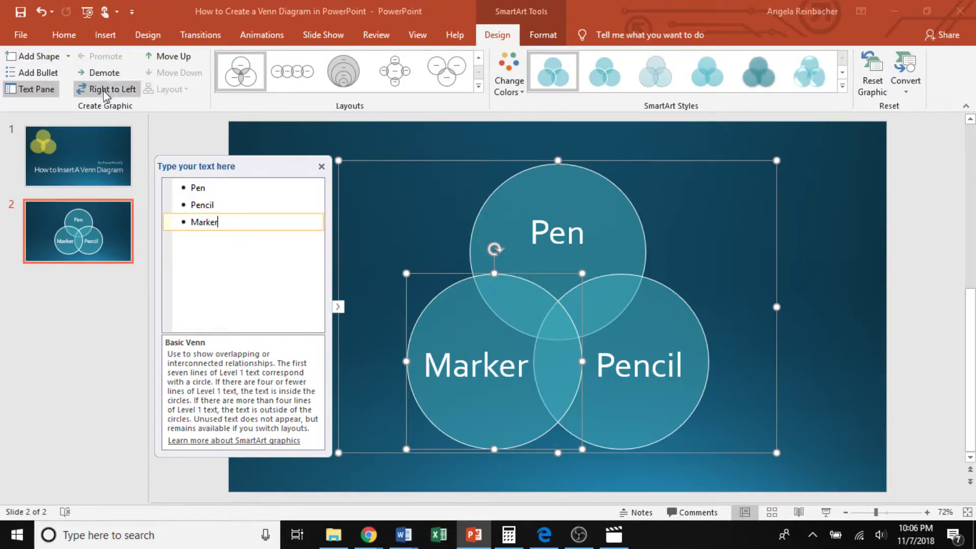
Add a fourth circle to the Venn diagram and label it Crayon.
{"action": "left_click", "coordinate": [54, 60]}
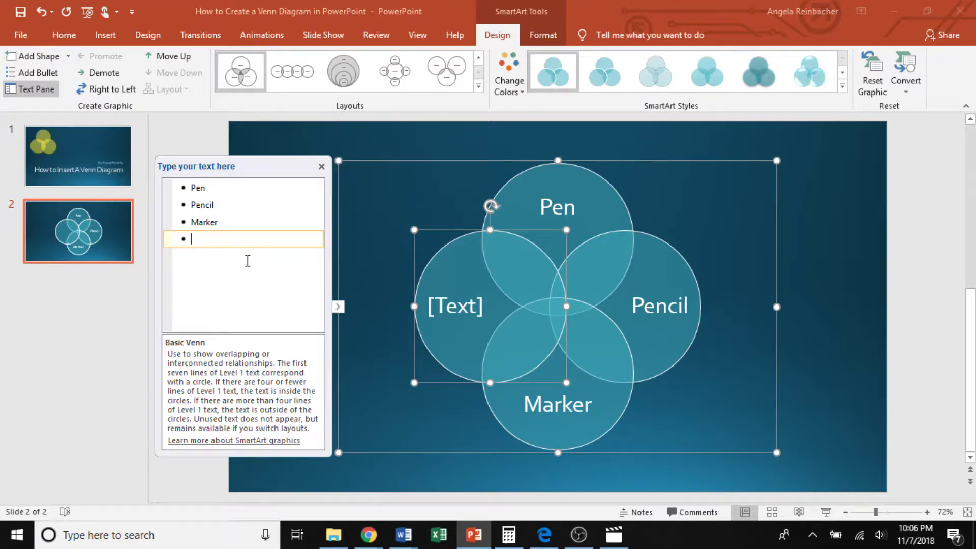
{"action": "type", "text": "Crayon"}
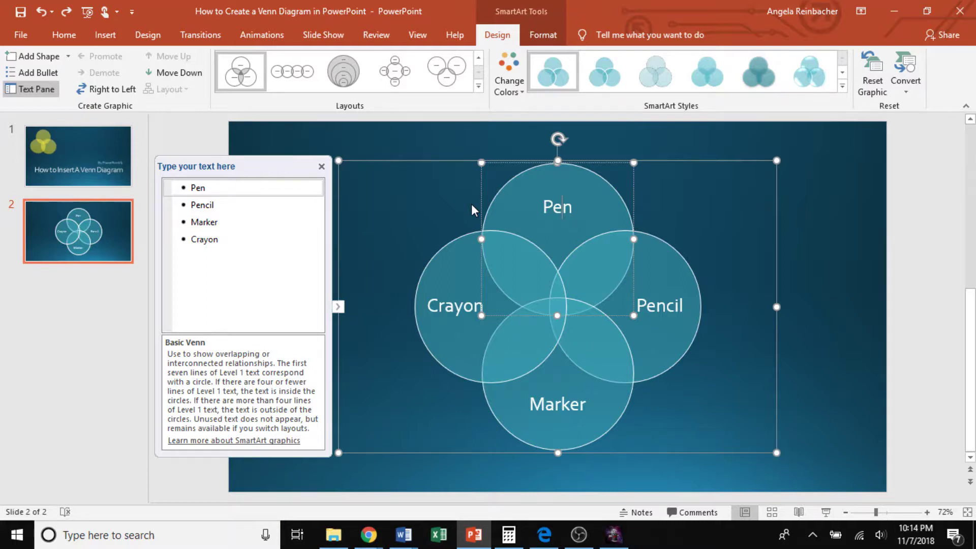
Add a sub-bullet reading Ink beneath the Pen label.
{"action": "left_click", "coordinate": [214, 187]}
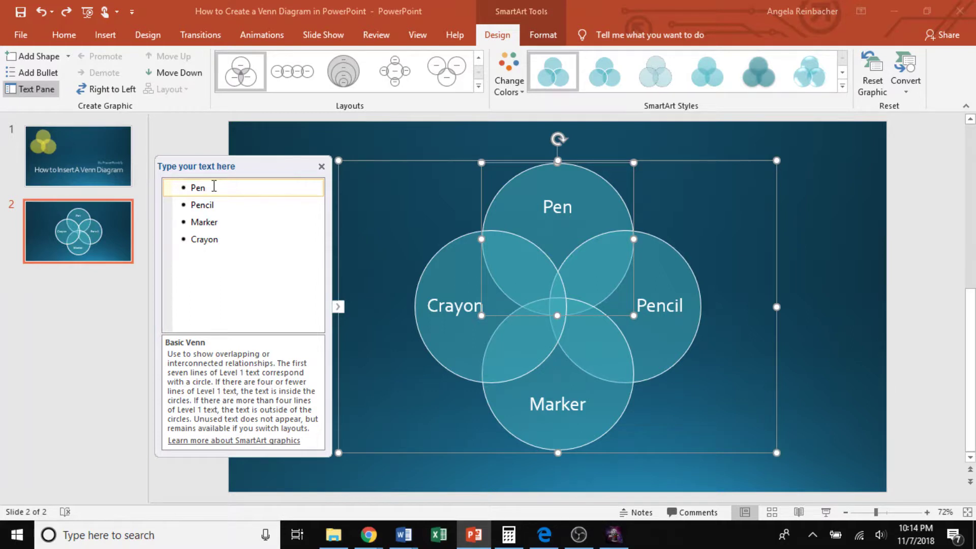
{"action": "left_click", "coordinate": [45, 73]}
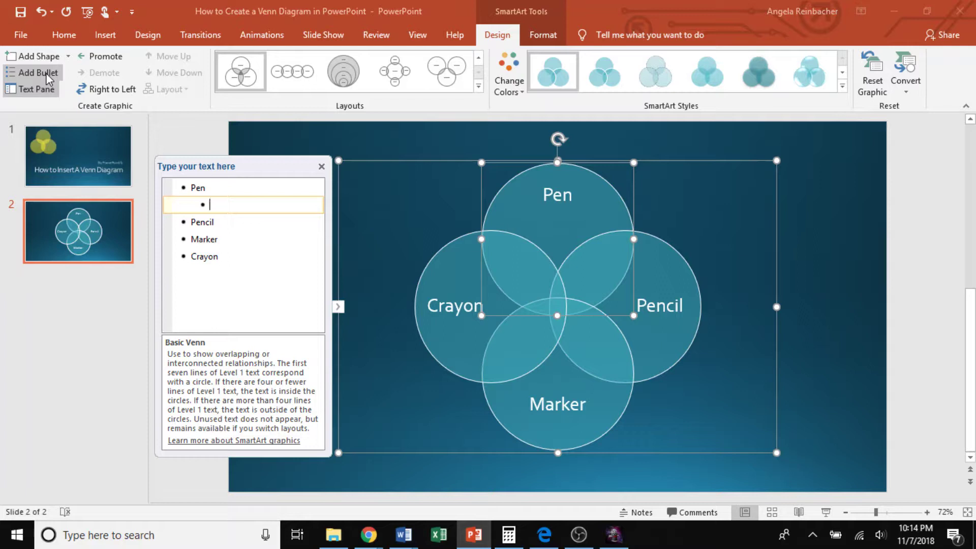
{"action": "type", "text": "Ink"}
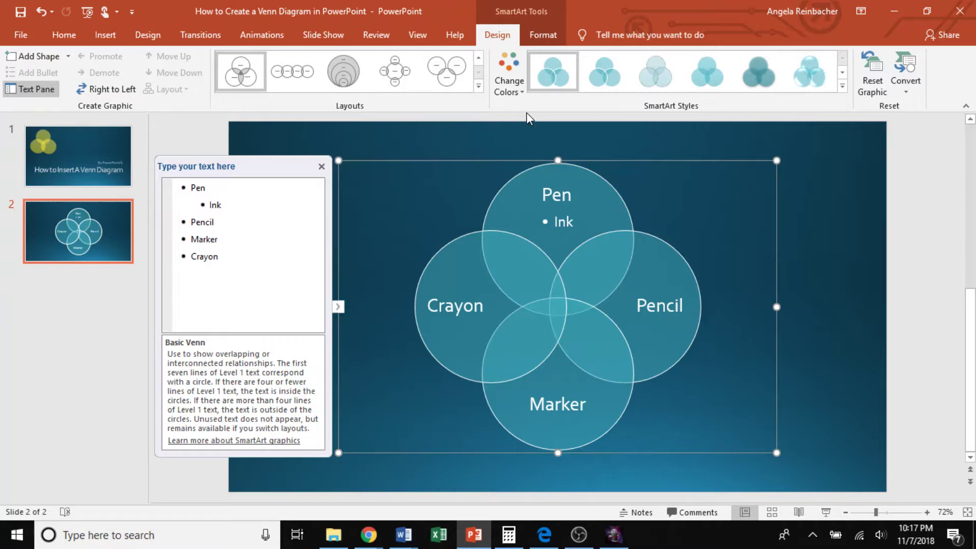
Try a yellow Accent 5 colour scheme, then recolour the diagram with Colorful - Accent Colors.
{"action": "left_click", "coordinate": [516, 72]}
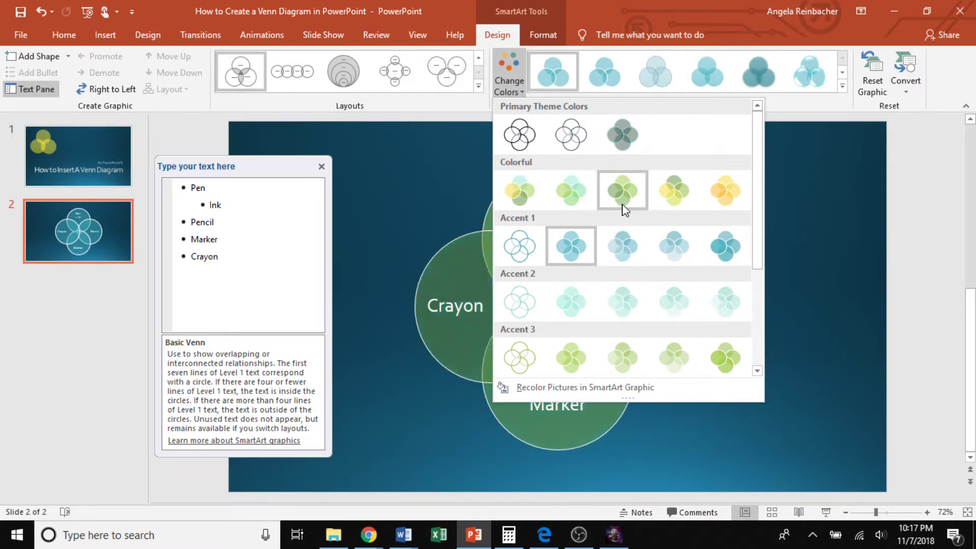
{"action": "scroll", "coordinate": [639, 300], "scroll_direction": "down", "scroll_amount": 3}
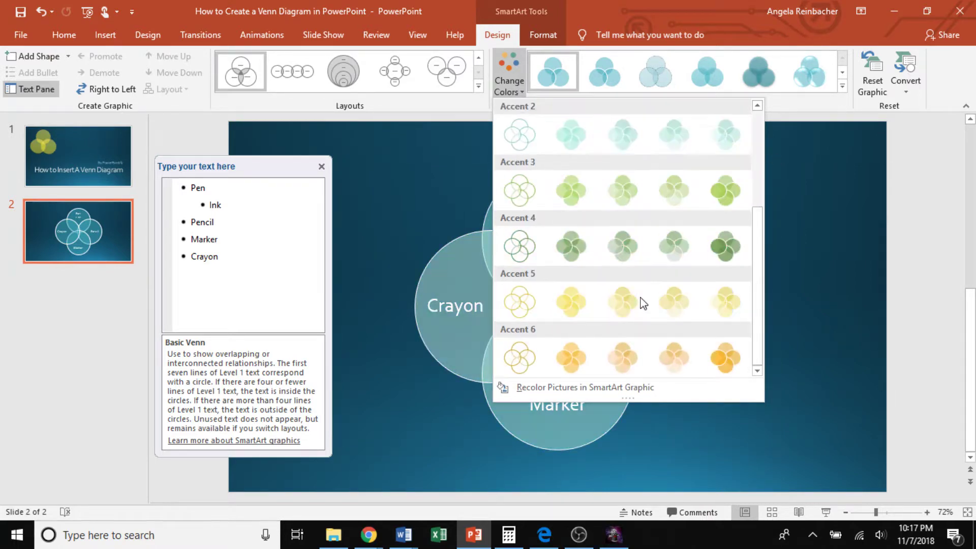
{"action": "left_click", "coordinate": [640, 299]}
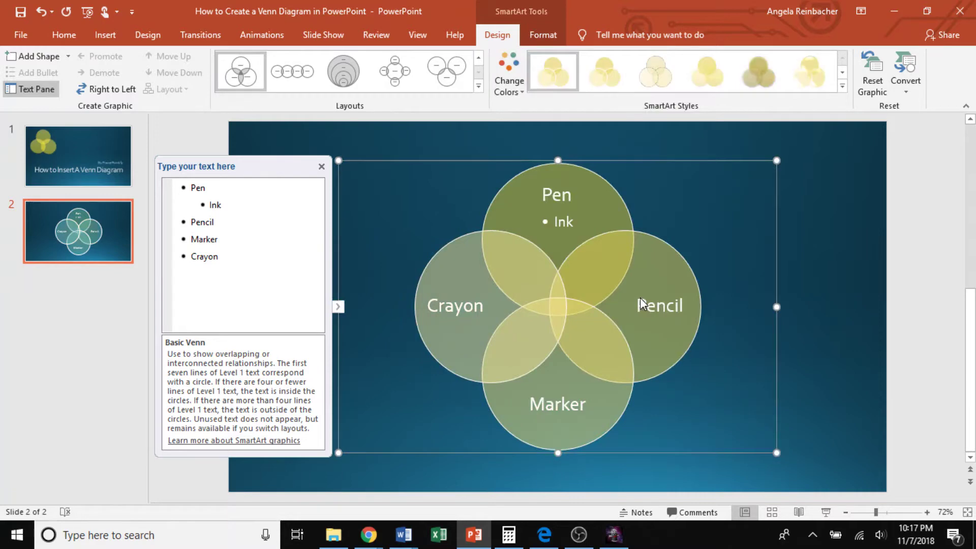
{"action": "left_click", "coordinate": [514, 65]}
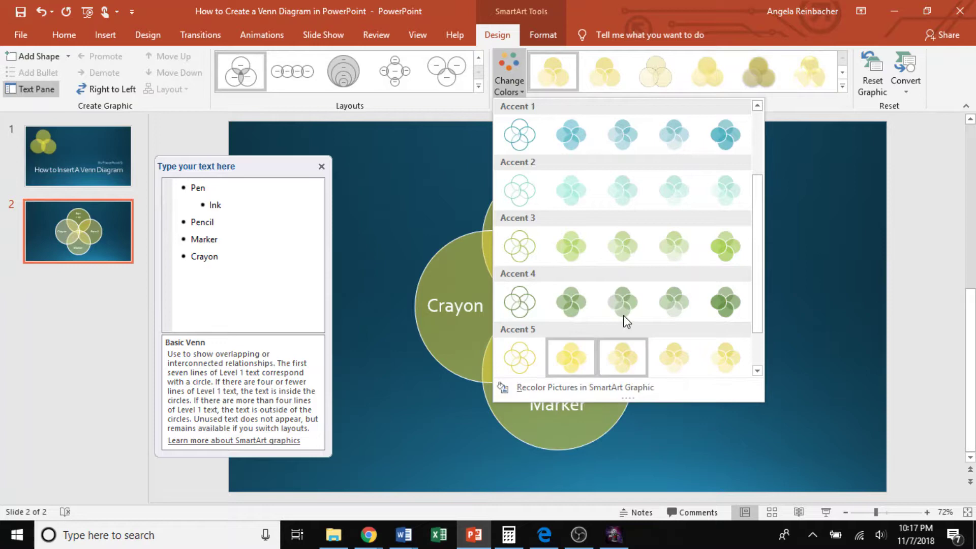
{"action": "scroll", "coordinate": [629, 272], "scroll_direction": "up", "scroll_amount": 2}
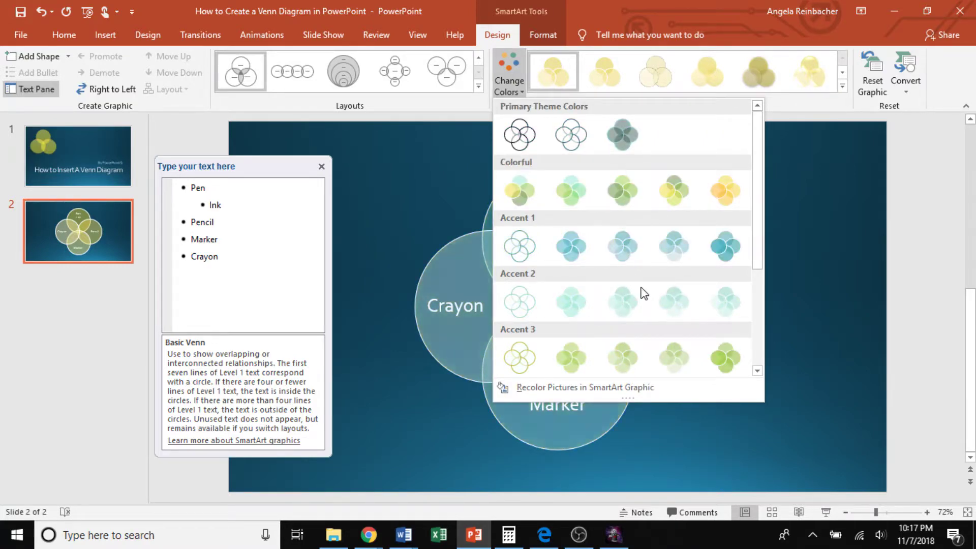
{"action": "left_click", "coordinate": [524, 198]}
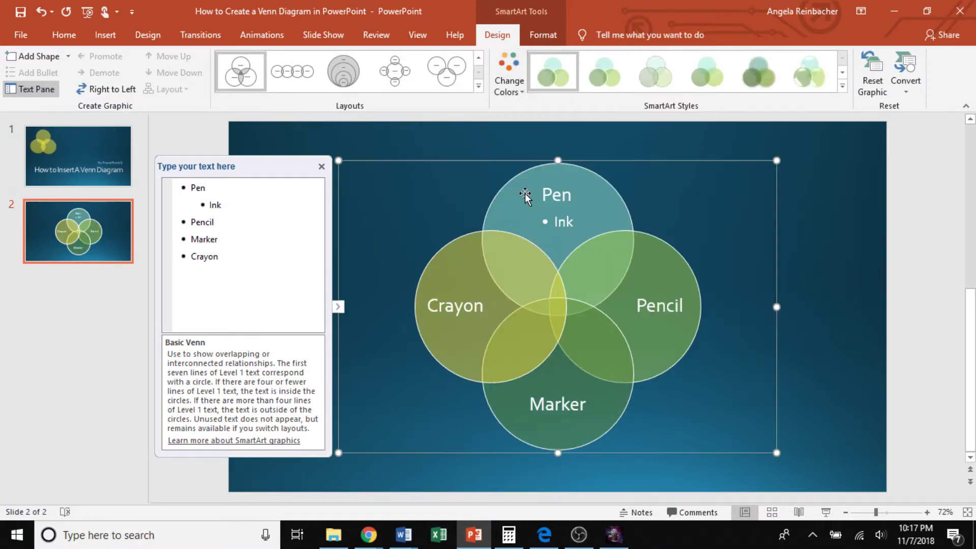
{"action": "left_click", "coordinate": [525, 193]}
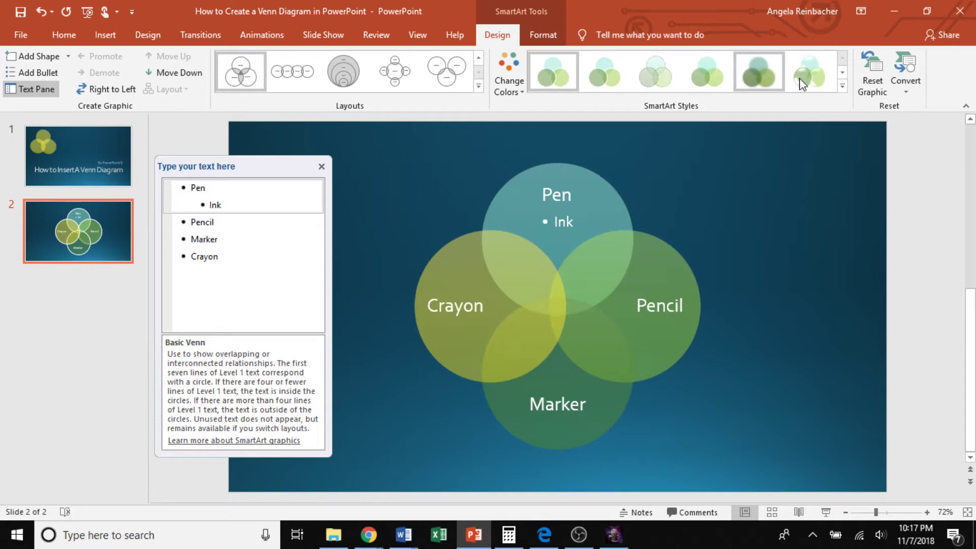
Apply the Moderate Effect SmartArt style to the four-circle Venn diagram.
{"action": "left_click", "coordinate": [842, 86]}
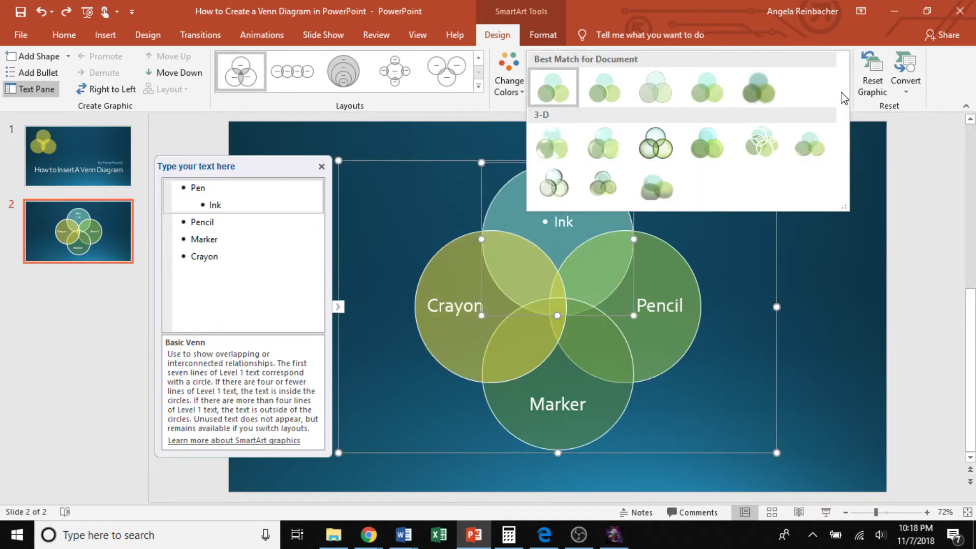
{"action": "left_click", "coordinate": [716, 93]}
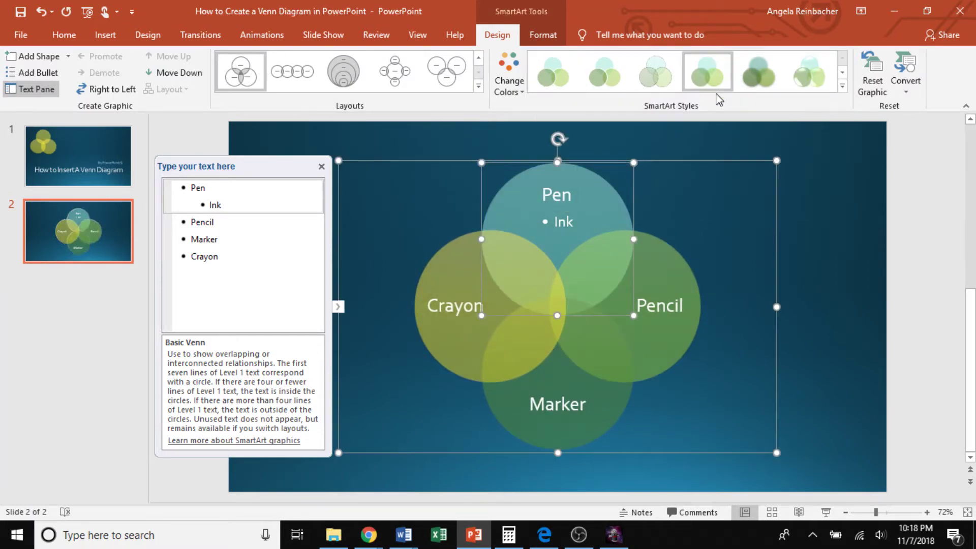